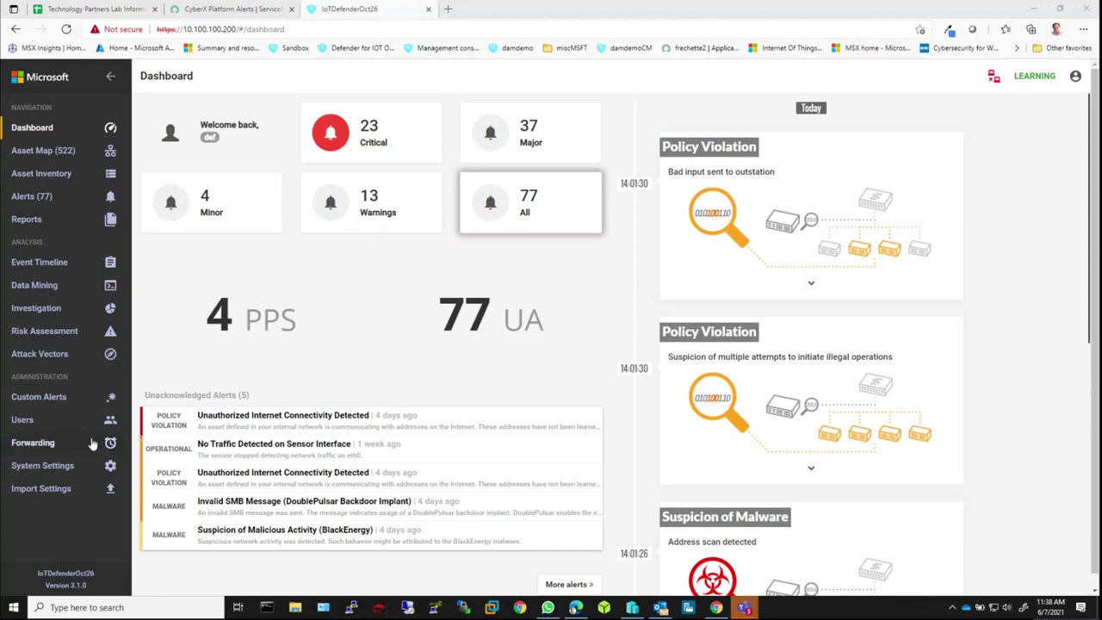
Start a new forwarding rule on the Forwarding page and name it Splunk.
click(66, 448)
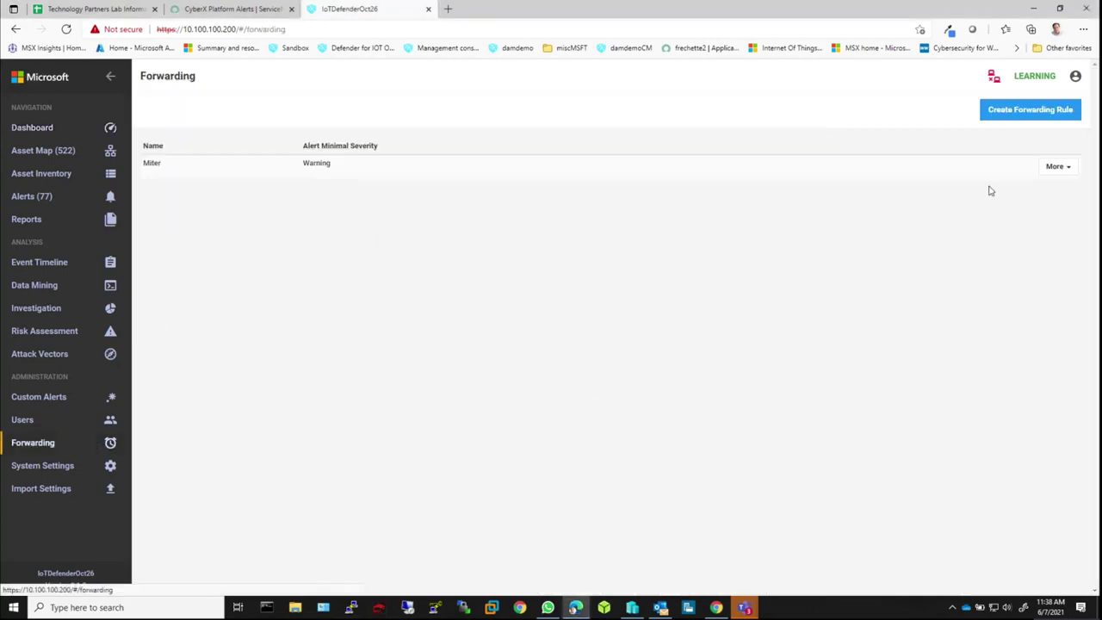
click(1051, 112)
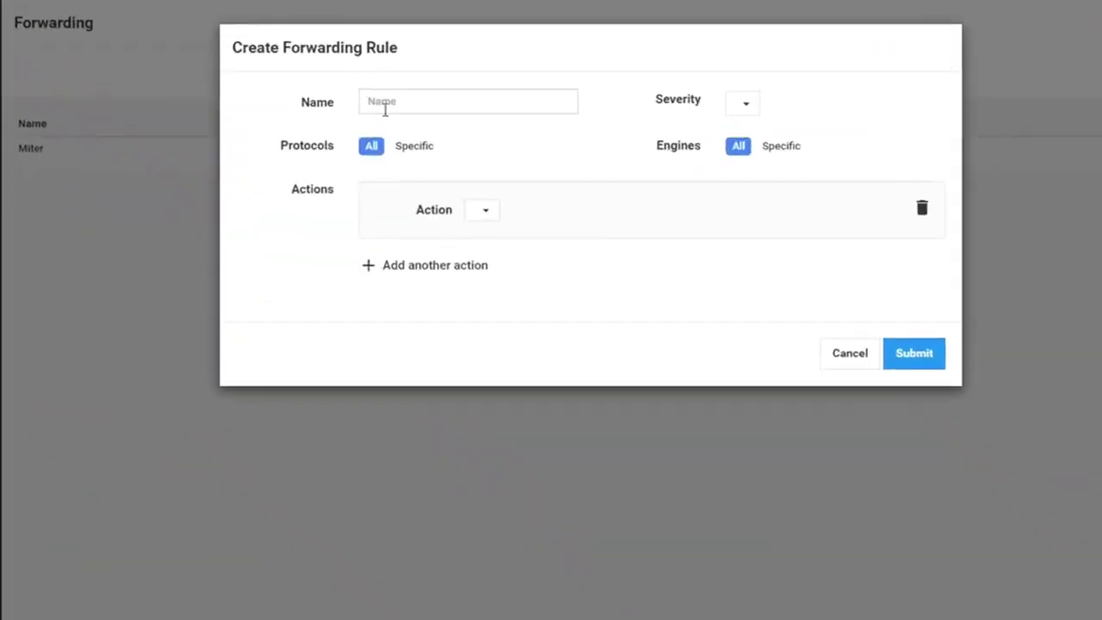
click(397, 116)
text(Splunk)
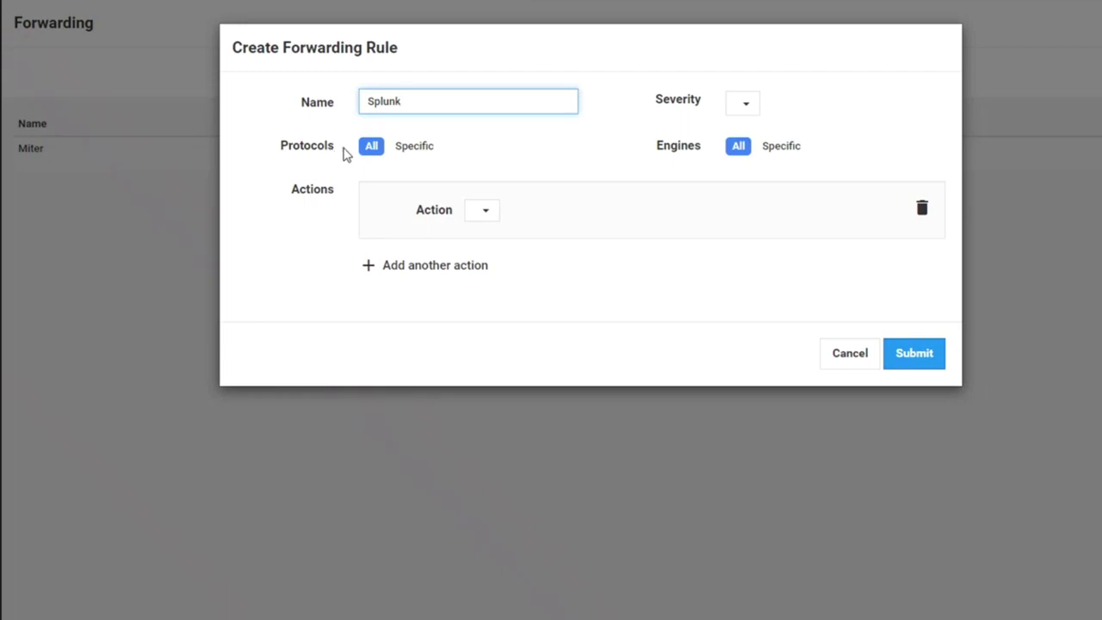
Examine the protocols available for a specific selection, and return the rule's Protocols setting to All.
click(415, 152)
click(568, 172)
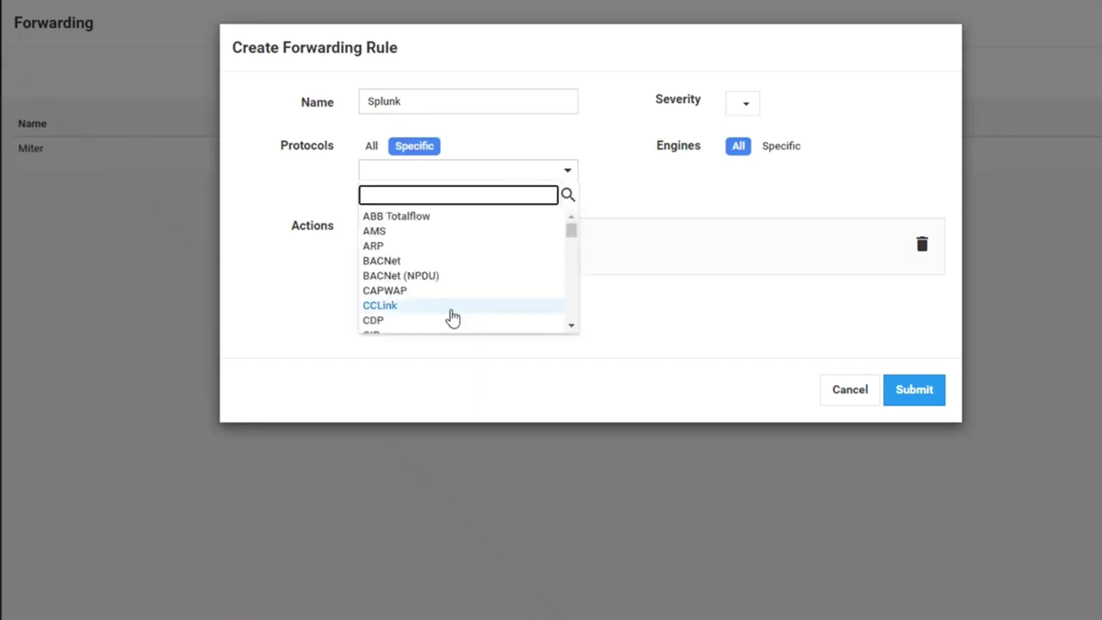
scroll(453, 315, down, 3)
scroll(453, 315, down, 3)
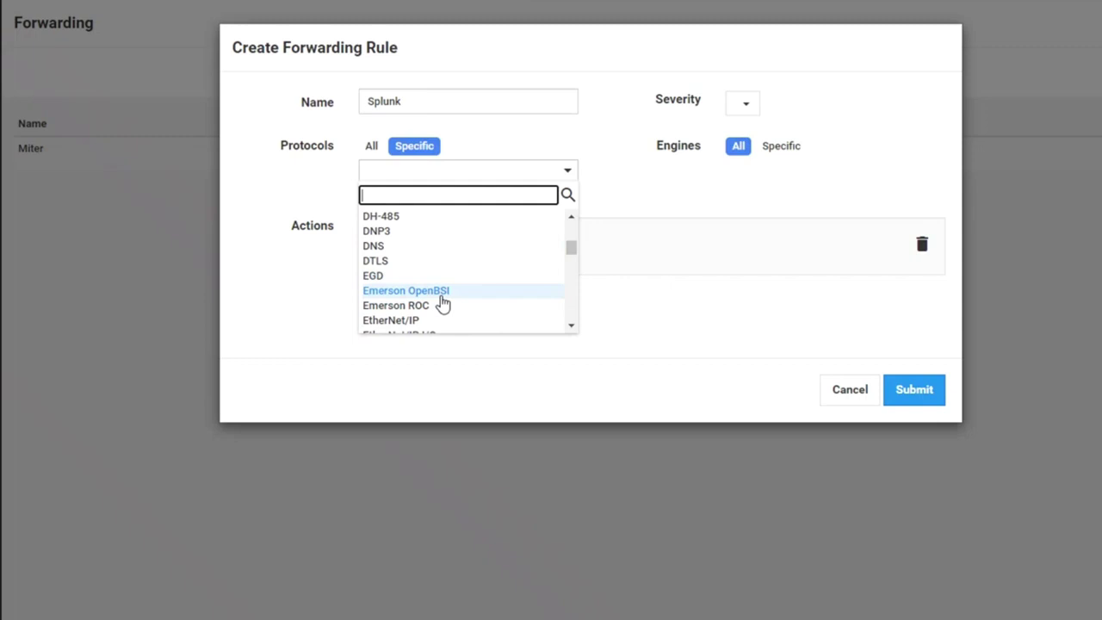
click(642, 60)
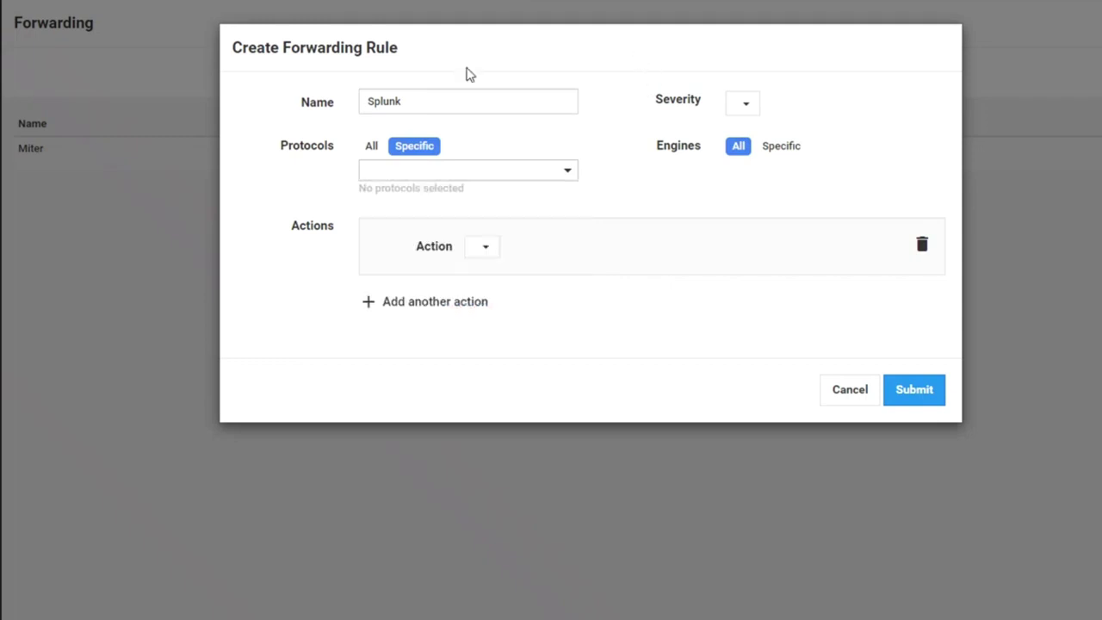
click(370, 148)
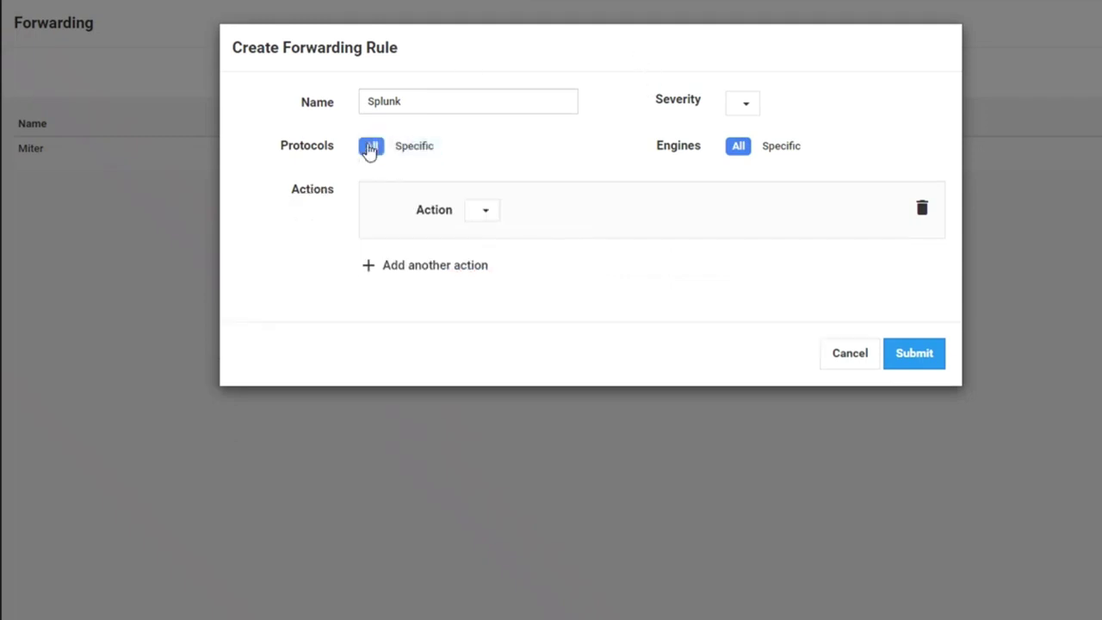
Examine the engines available for a specific selection, and return the rule's Engines setting to All.
click(781, 146)
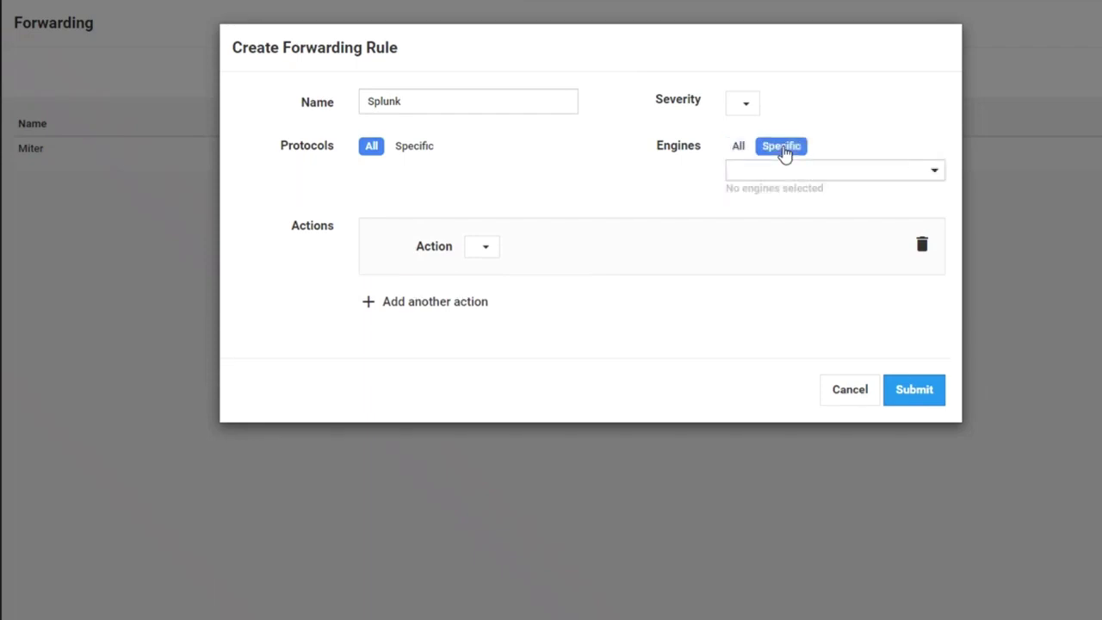
click(934, 173)
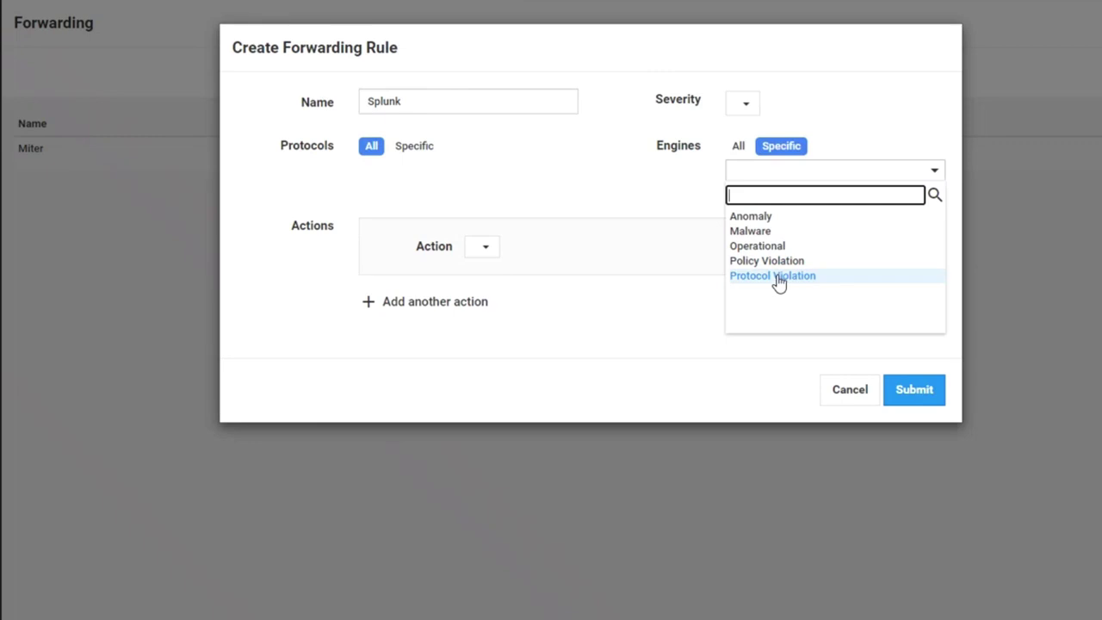
click(621, 180)
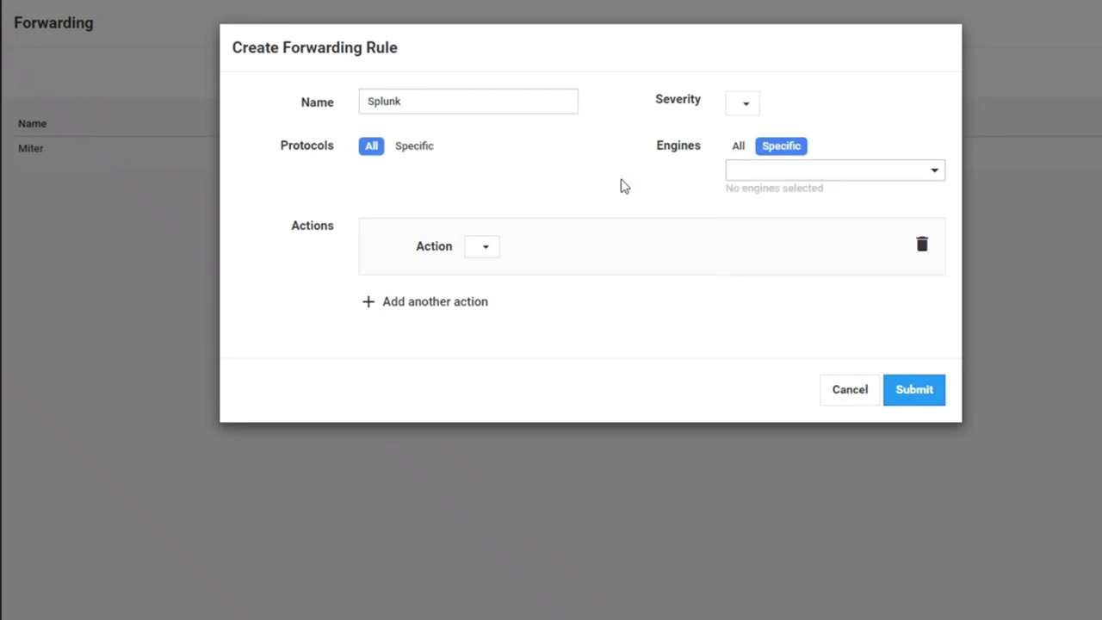
click(737, 152)
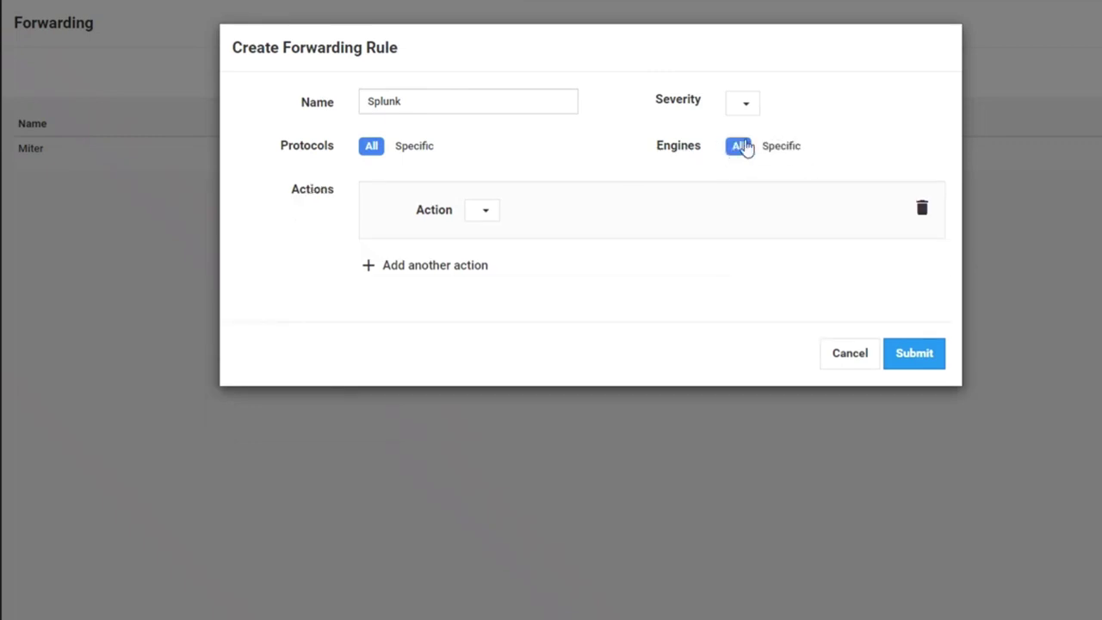
Review the severity options and set the Splunk rule's severity to Warning (and above).
click(749, 106)
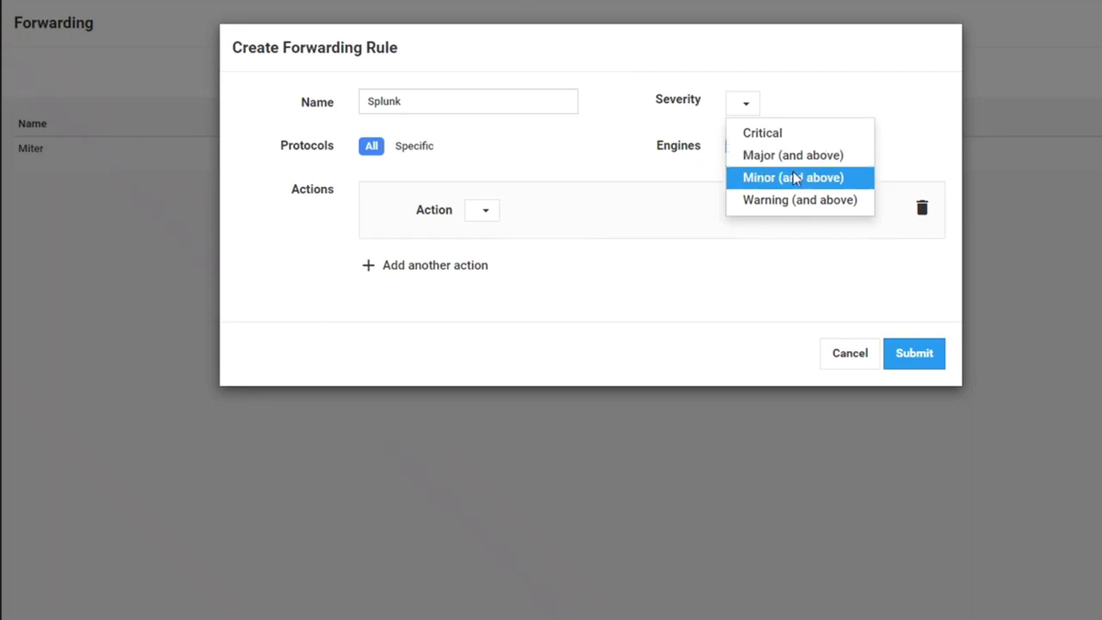
click(869, 84)
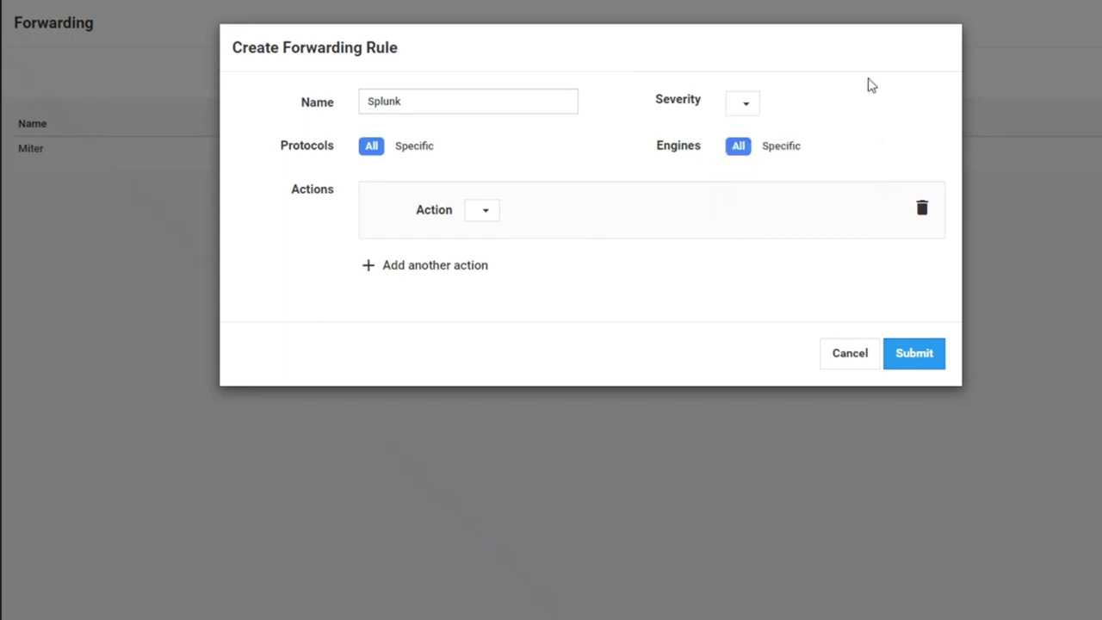
click(749, 107)
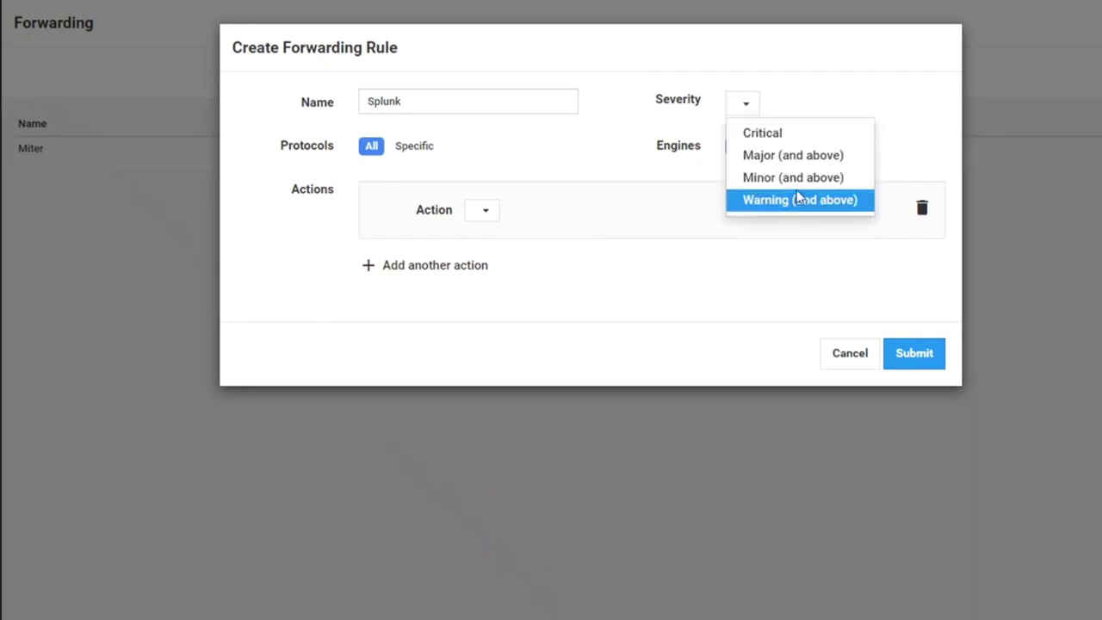
click(799, 199)
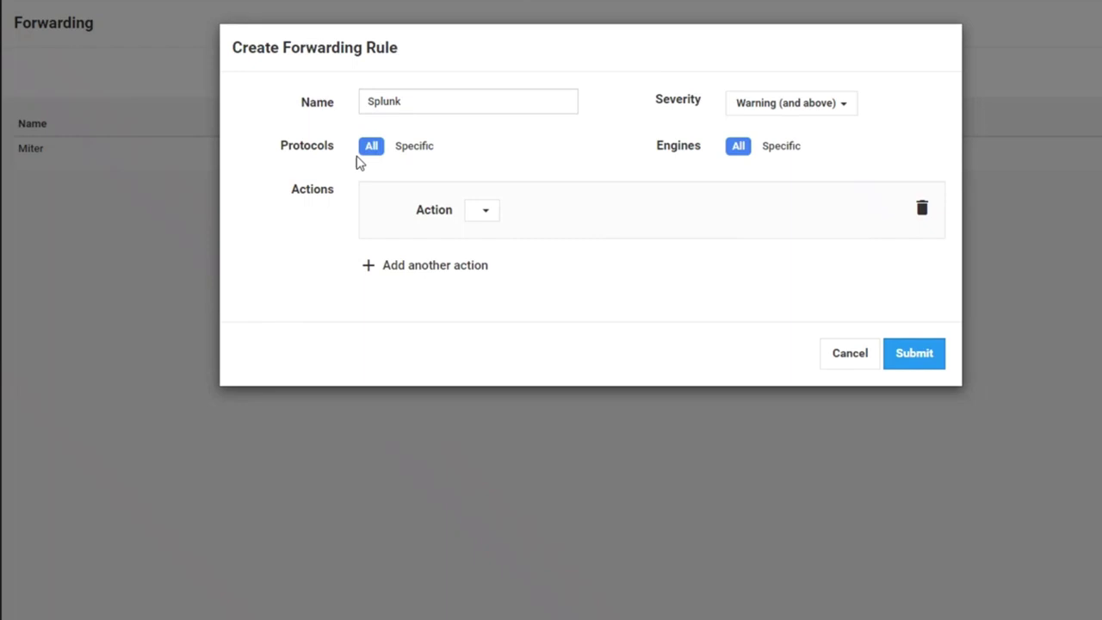
Set the rule's action to Send to Splunk Server, and cancel the rule without submitting it.
click(482, 209)
click(579, 260)
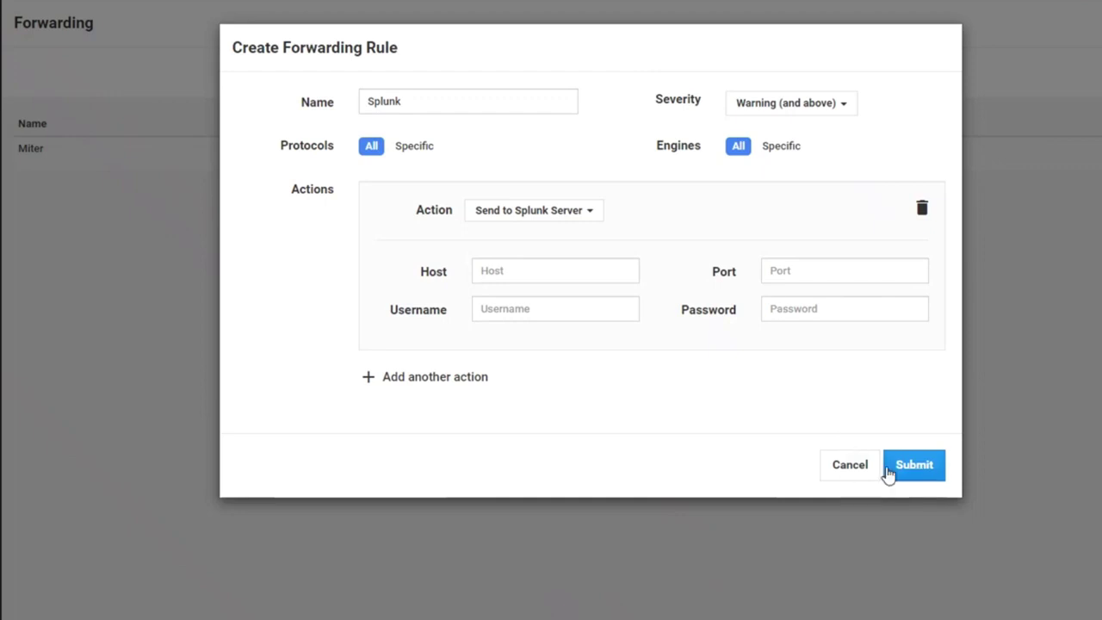
click(841, 472)
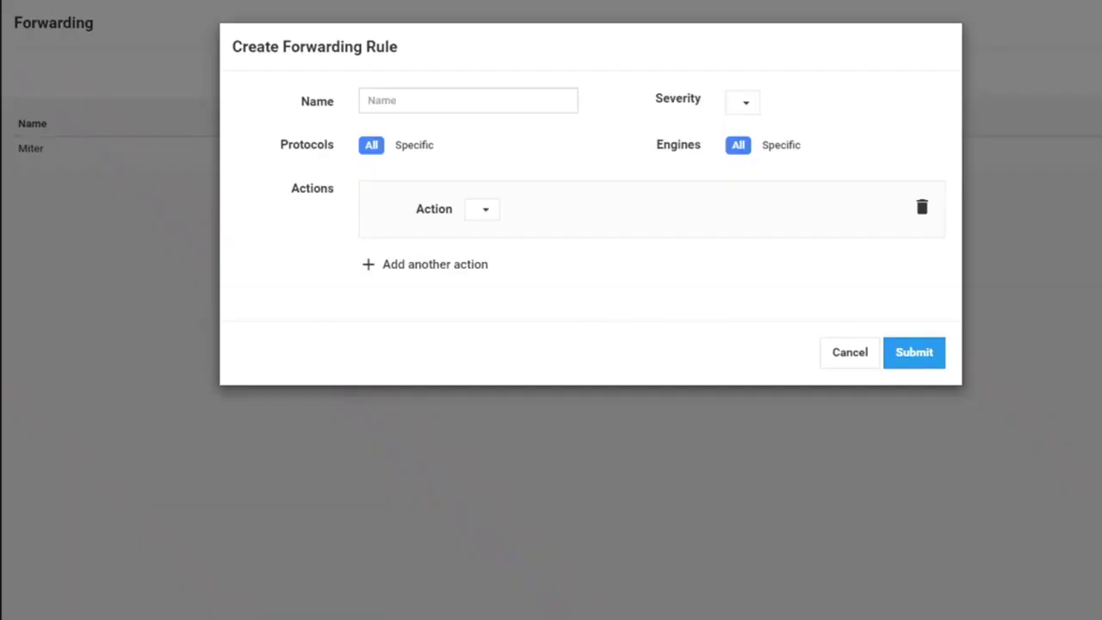
Name a new forwarding rule SNOW and review its severity options without choosing one.
click(409, 102)
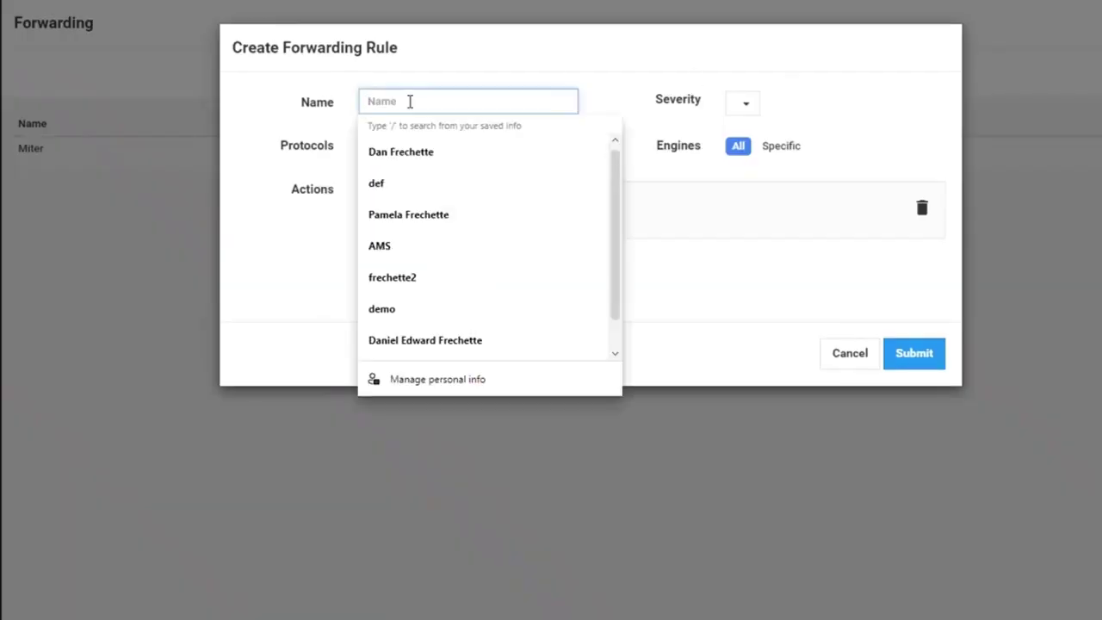
text(SNOW)
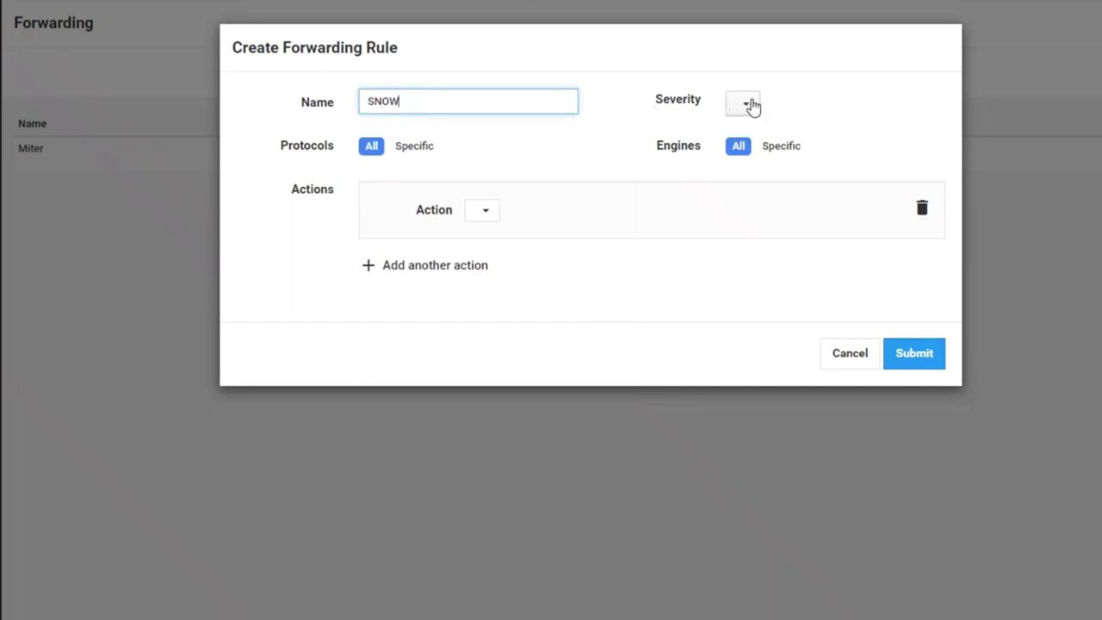
click(747, 103)
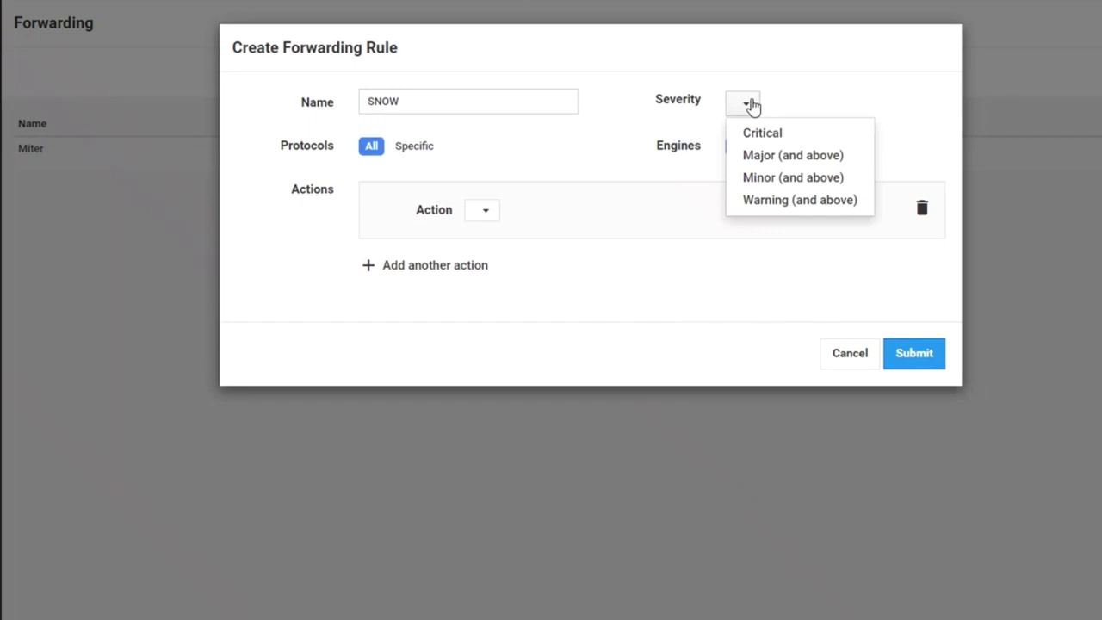
click(887, 74)
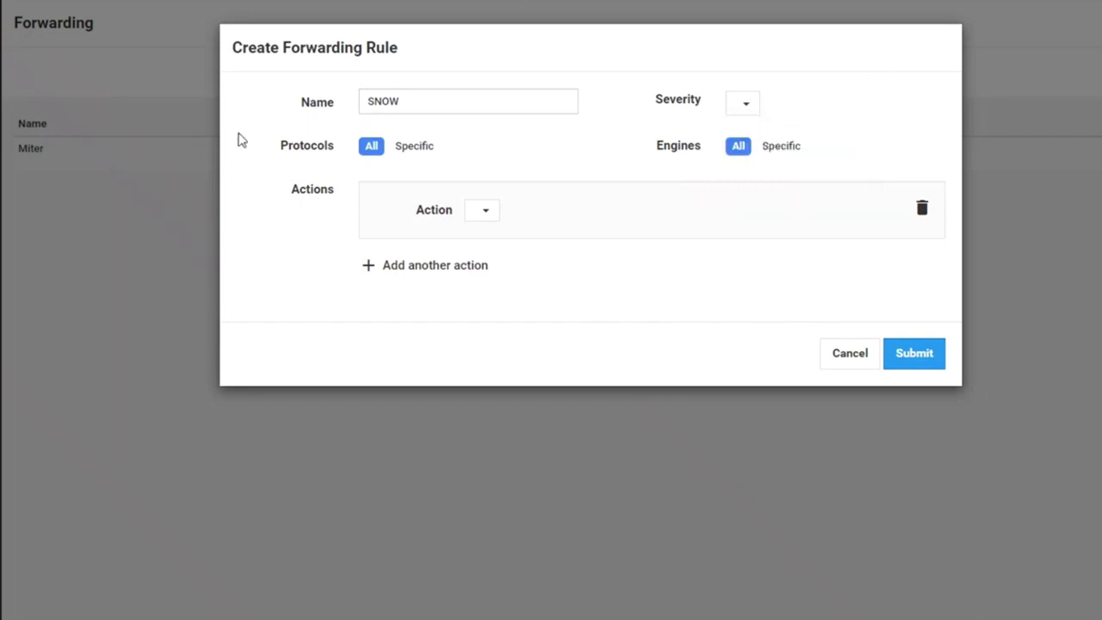
Set the SNOW rule's action to Send to ServiceNow and review the report types, keeping CyberX Application.
click(485, 211)
click(576, 347)
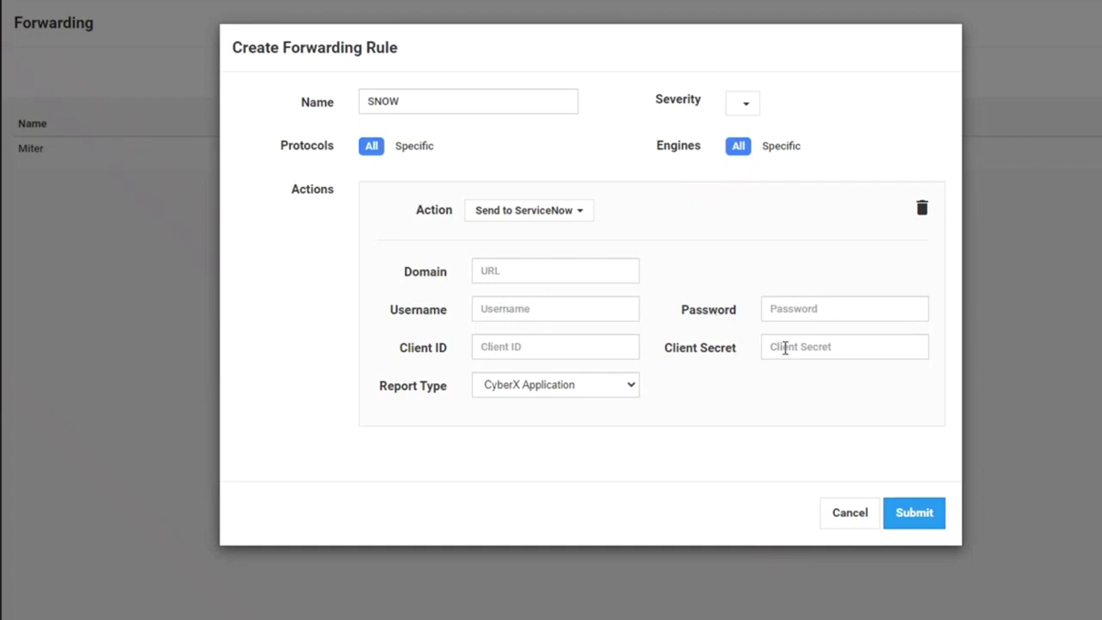
click(623, 384)
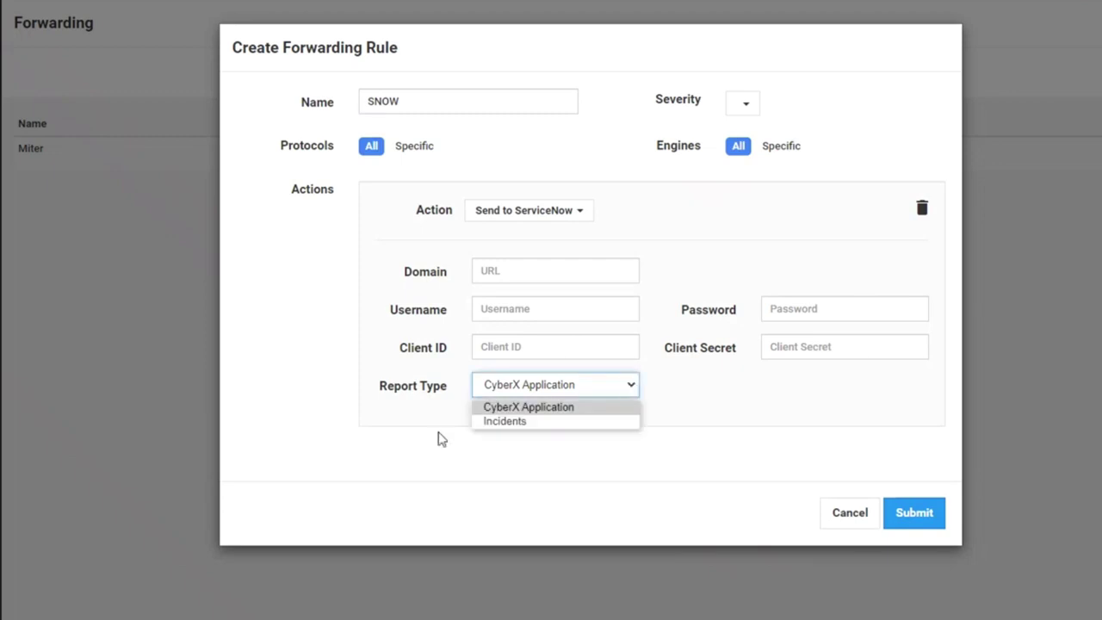
click(822, 404)
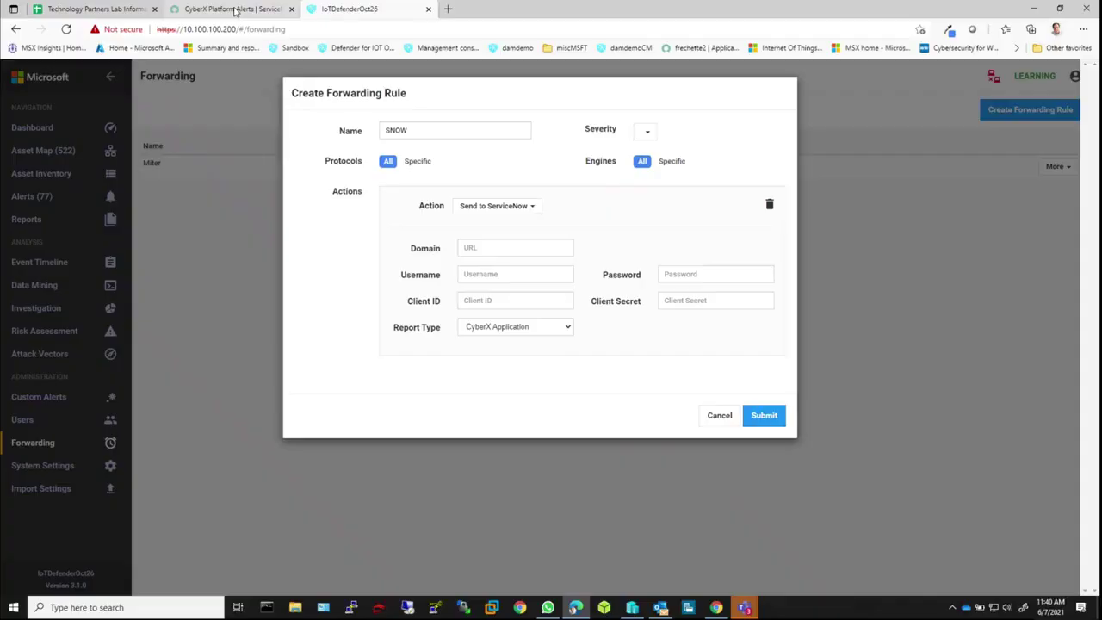
Switch to ServiceNow and view the CyberX Platform inventory's assets and firmware versions.
click(231, 8)
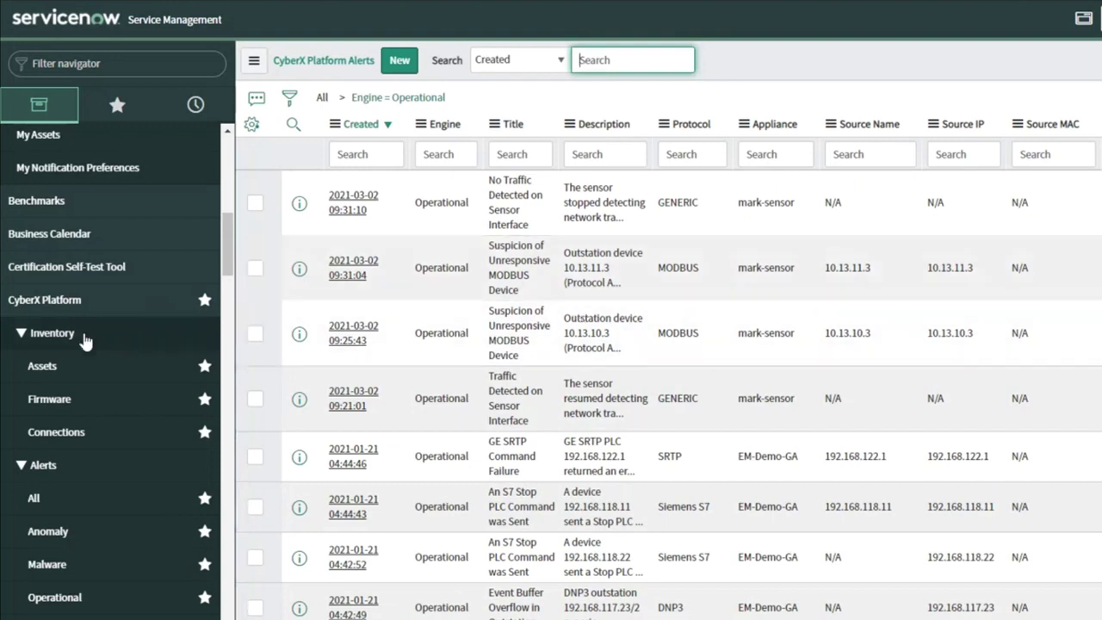
scroll(91, 260, down, 3)
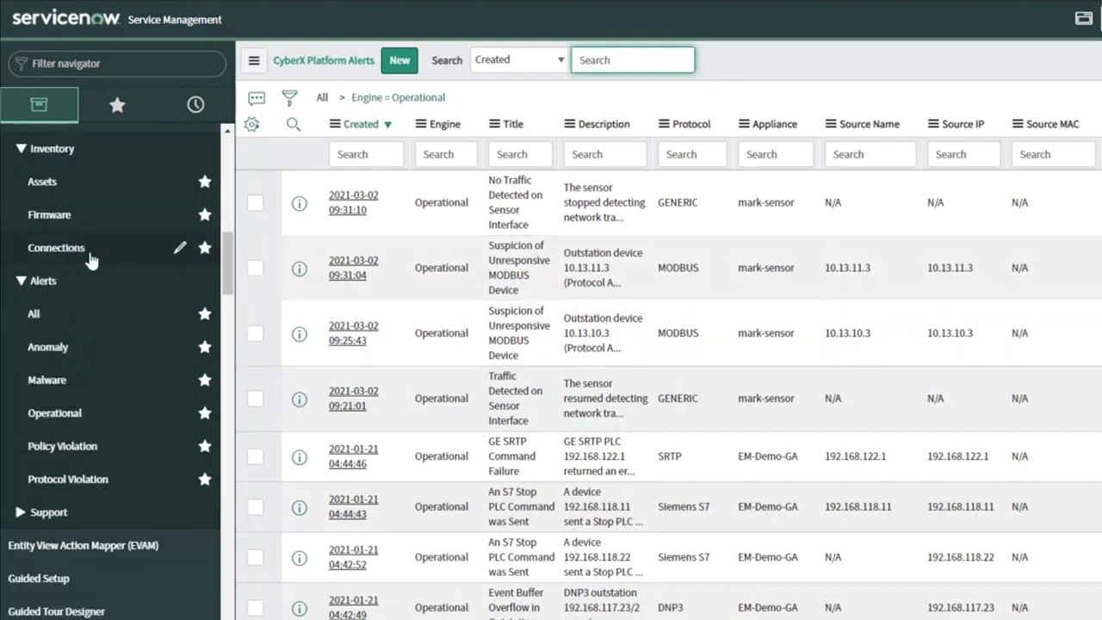
click(60, 159)
click(62, 158)
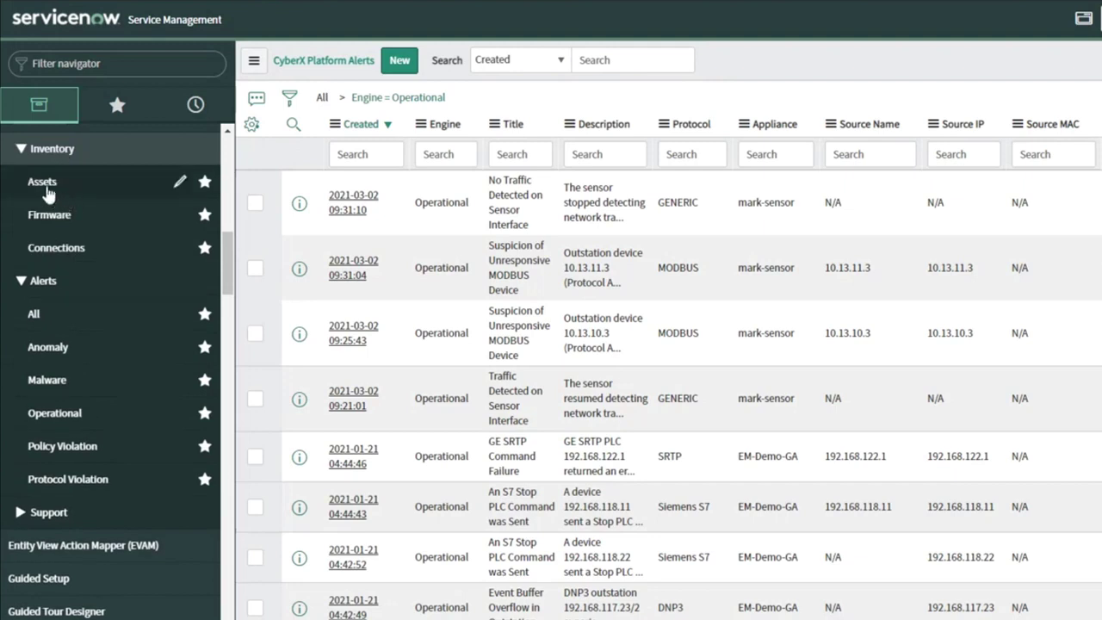
click(42, 183)
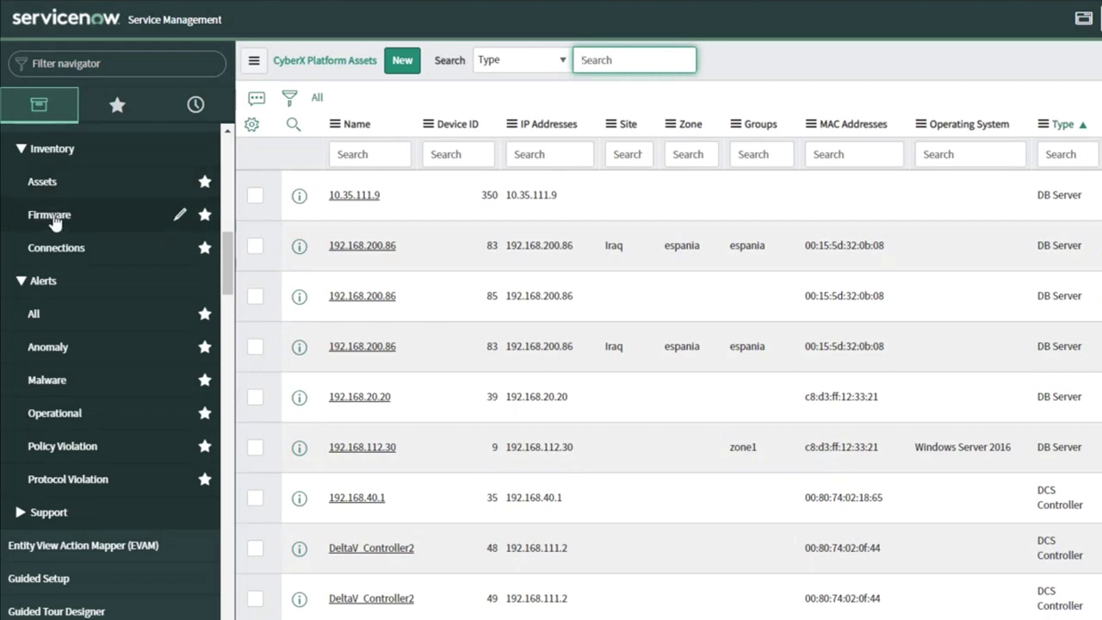
click(56, 223)
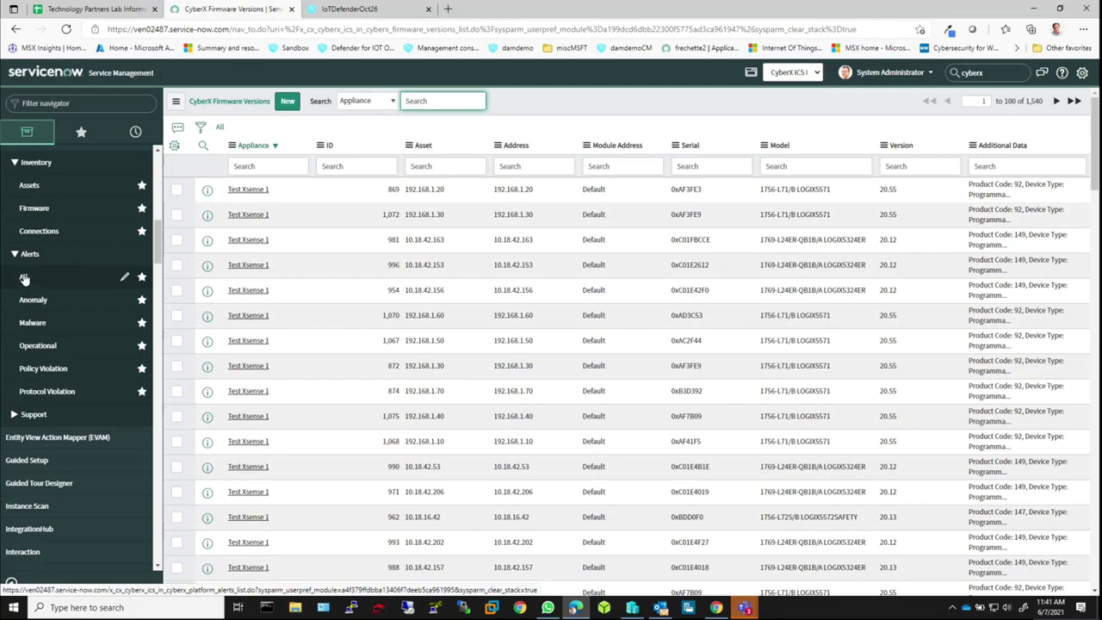
View all CyberX Platform alerts, and examine the list of operational alerts.
click(23, 278)
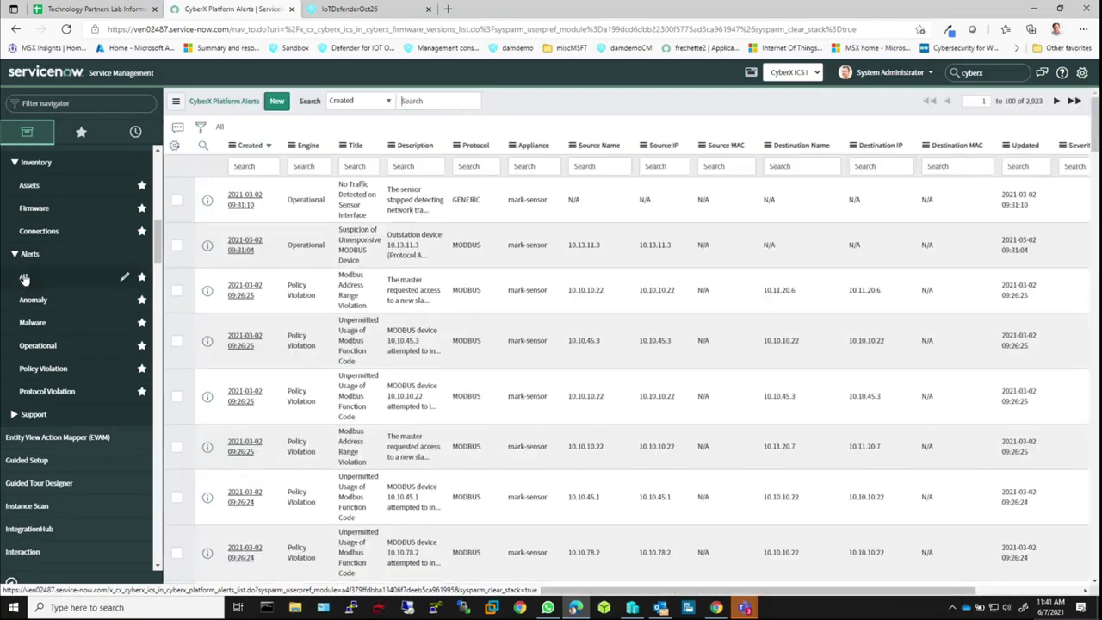
click(39, 349)
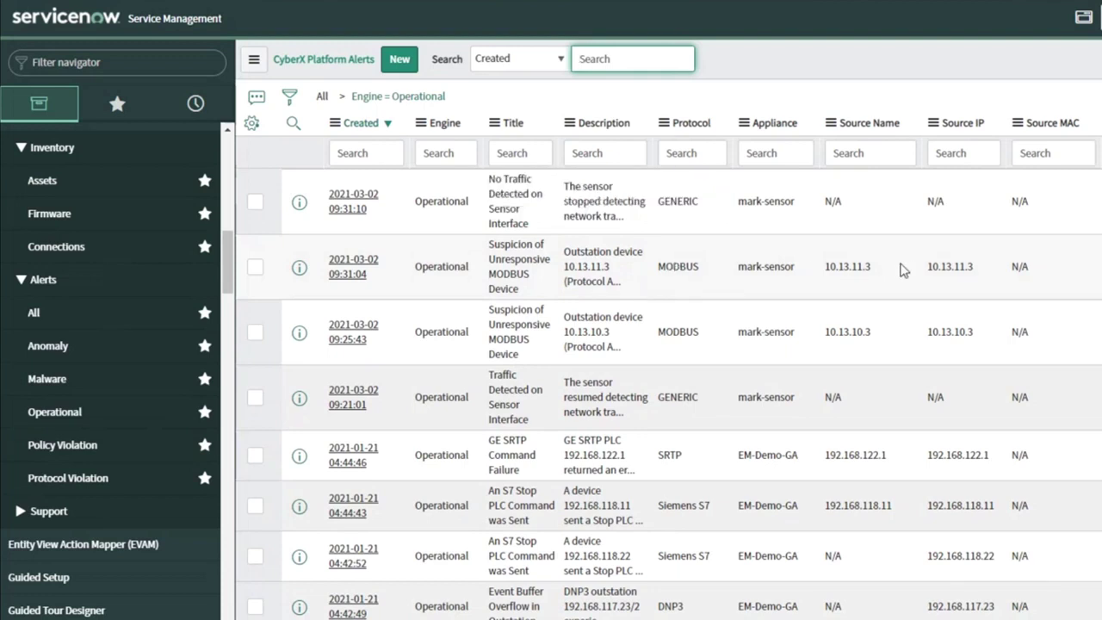
scroll(972, 263, down, 1)
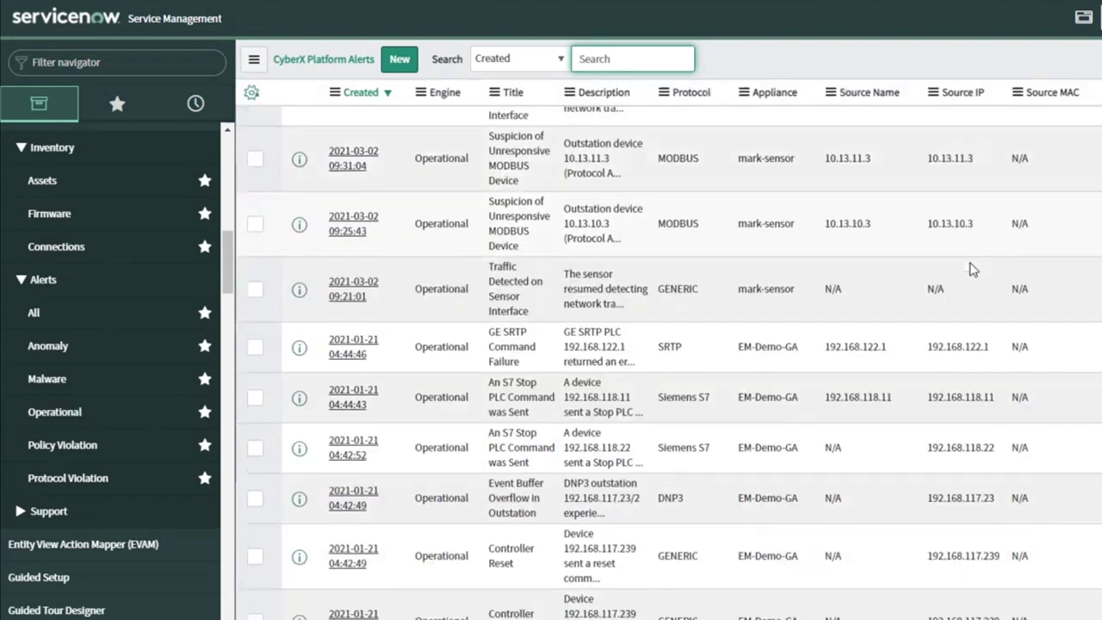
scroll(658, 299, down, 2)
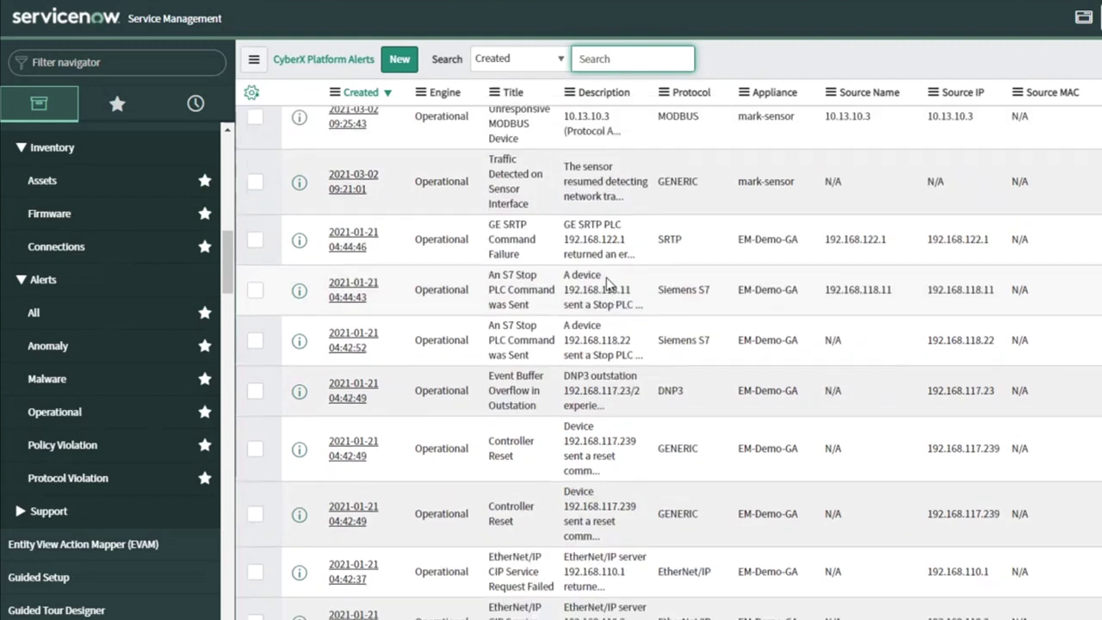